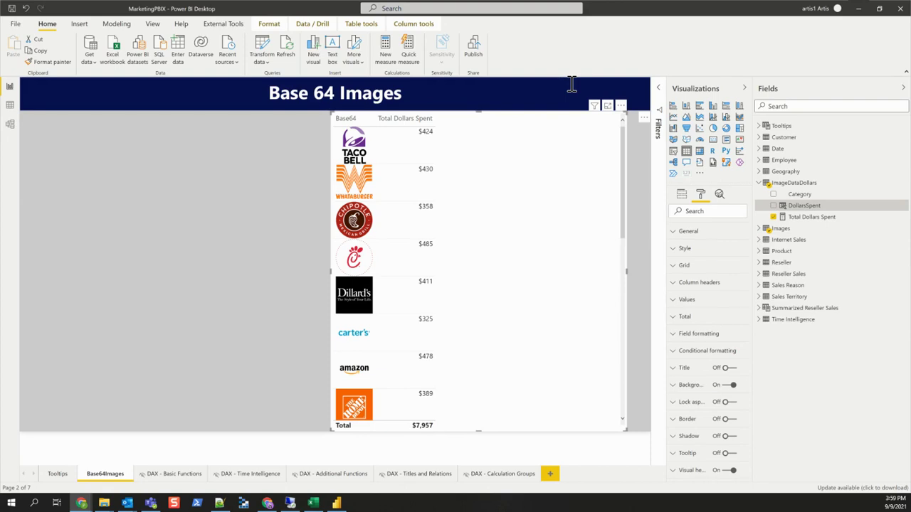
- Expand the Images table to show its Base64 and Category fields, then select Total Dollars Spent
click(773, 228)
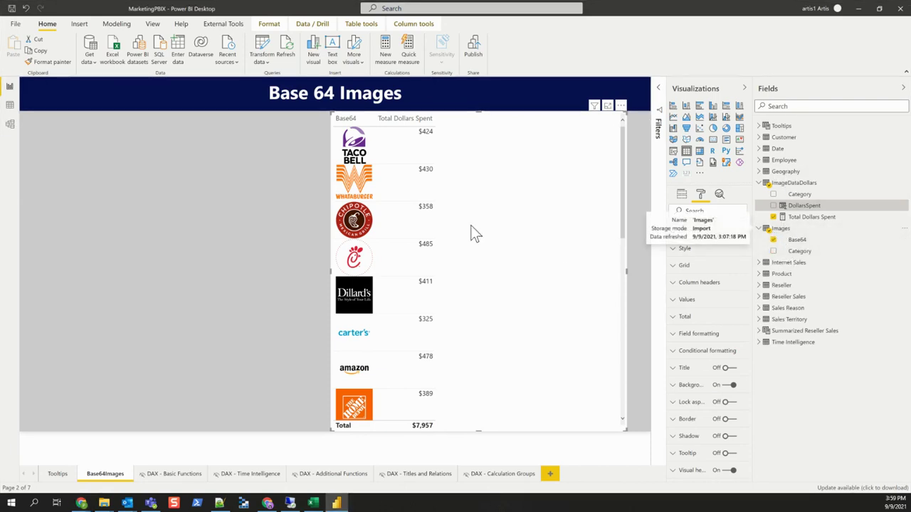
scroll(399, 235, down, 1)
scroll(396, 234, down, 5)
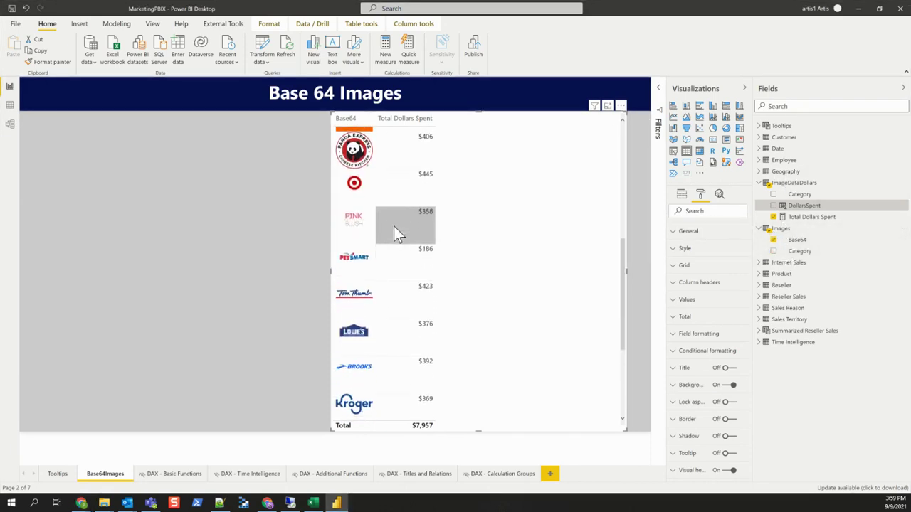
click(816, 218)
- Compare the DollarsSpent column formula with Total Dollars Spent's SUM(ImageDataDollars[DollarsSpent])
click(834, 206)
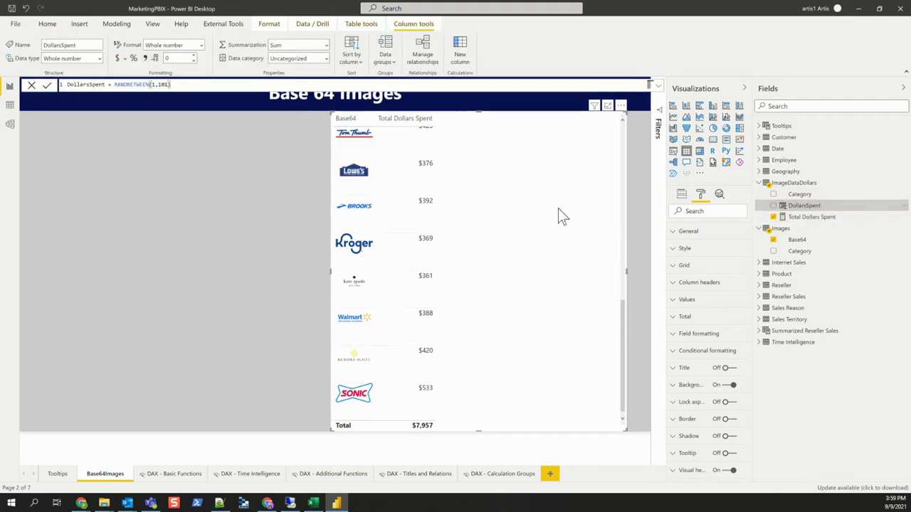
click(813, 218)
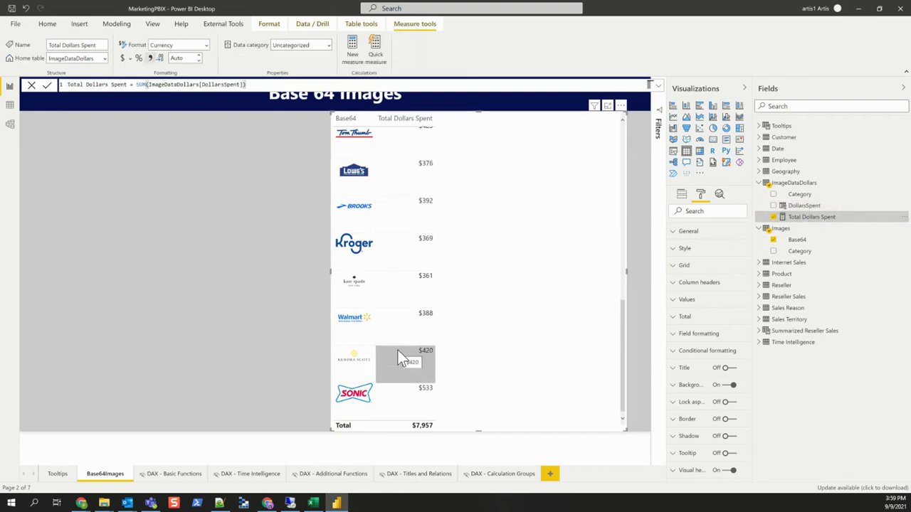
scroll(429, 305, up, 2)
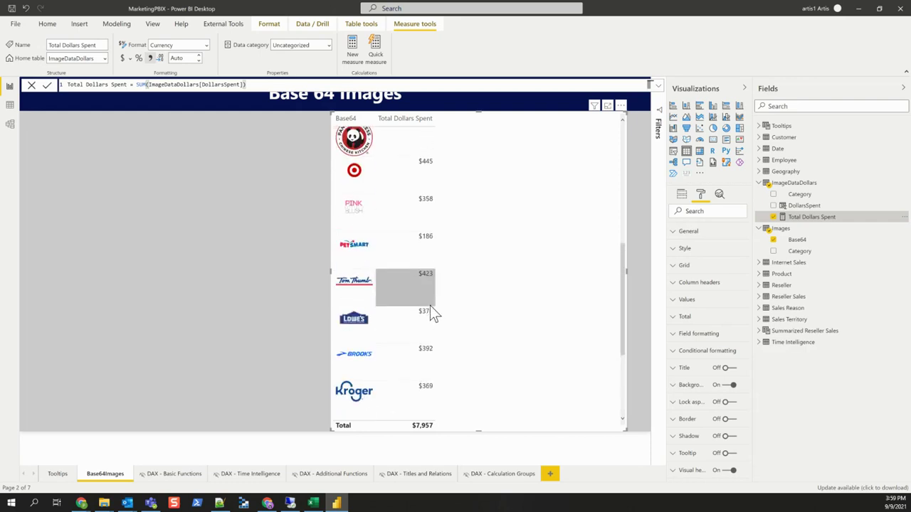
scroll(429, 305, up, 3)
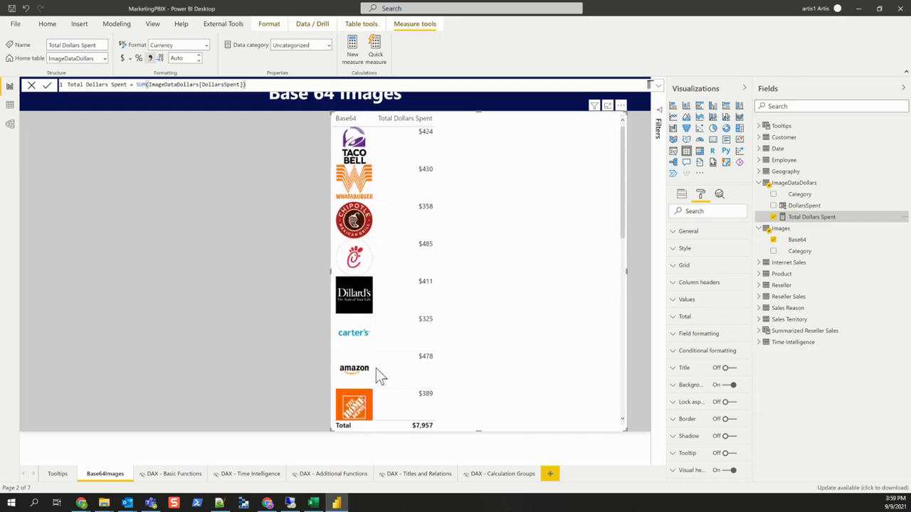
- Select the Images Base64 column and confirm its Data category is Image URL
click(795, 239)
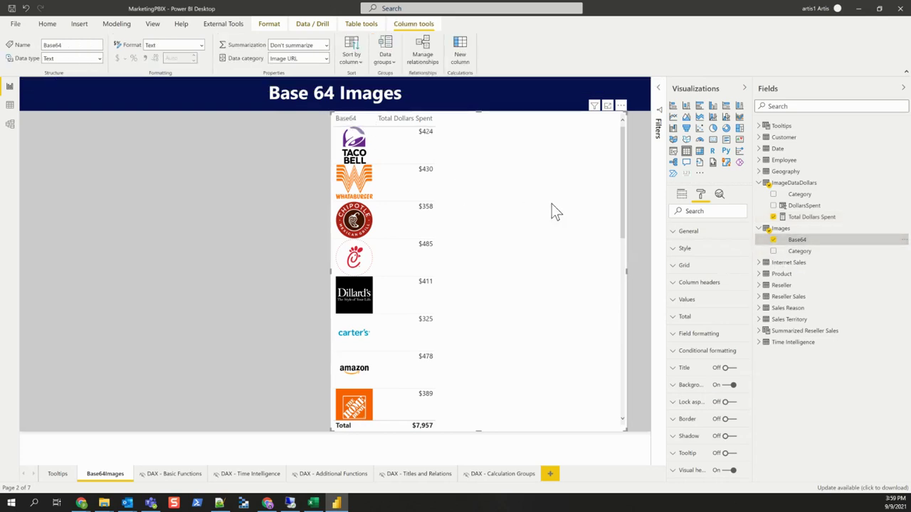
scroll(556, 211, down, 5)
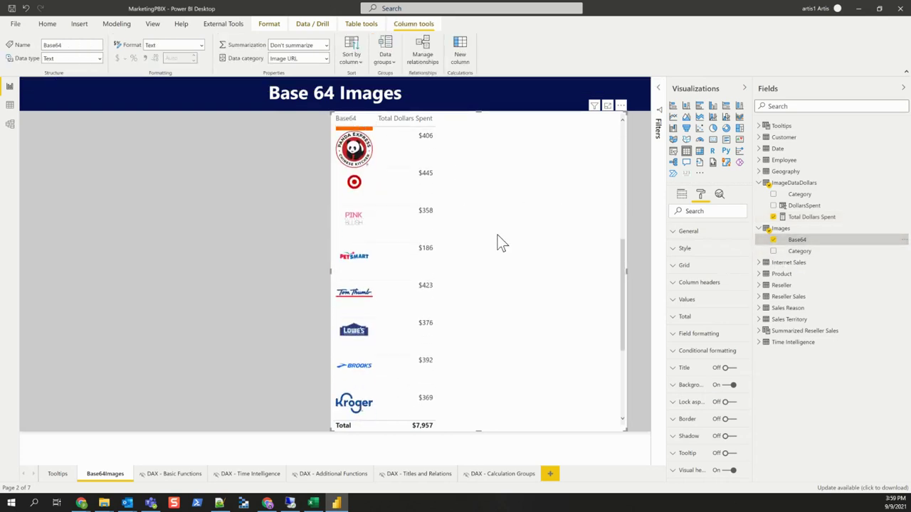
scroll(502, 244, up, 5)
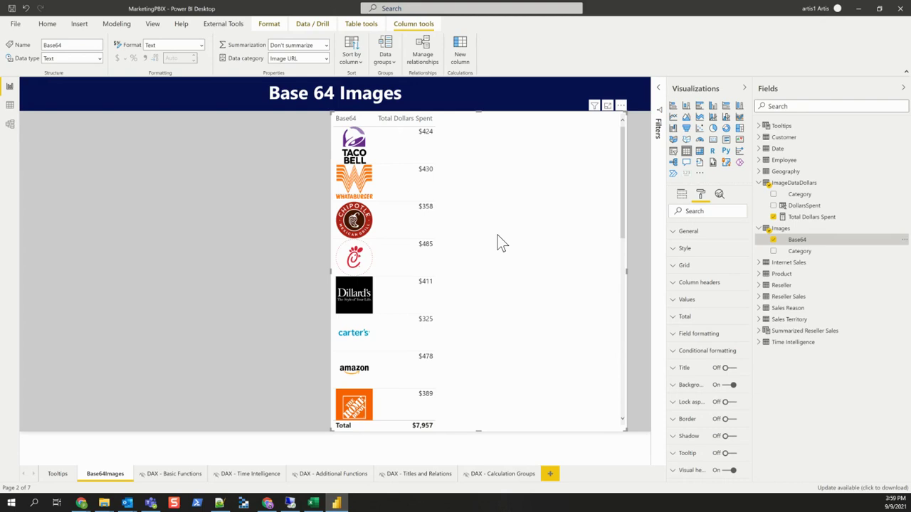
key(alt+Tab)
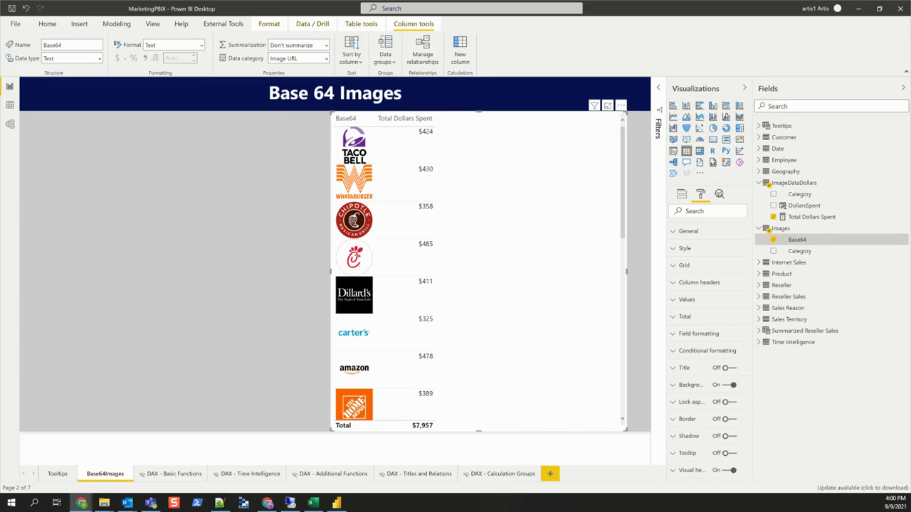
- Maximize the browser on base64-image.de and bring the logo files folder into view
drag(505, 294, 286, 153)
double_click(286, 152)
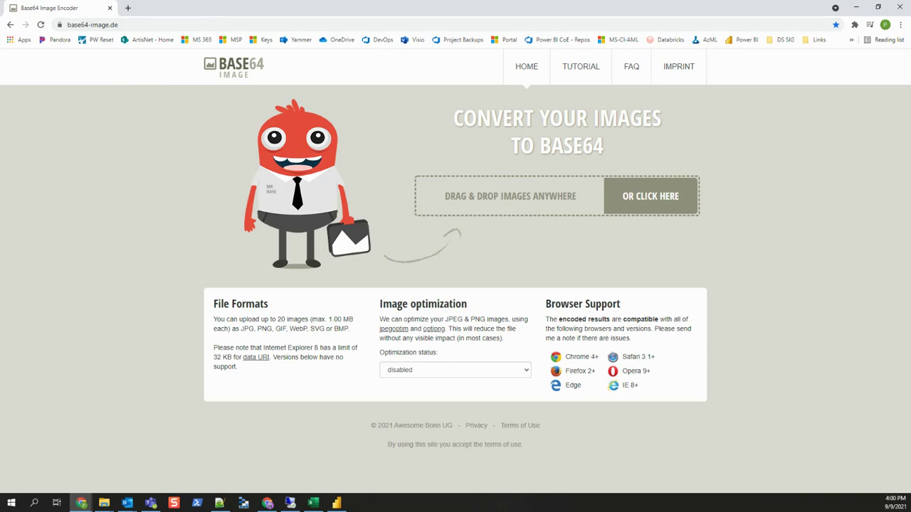
key(super+d)
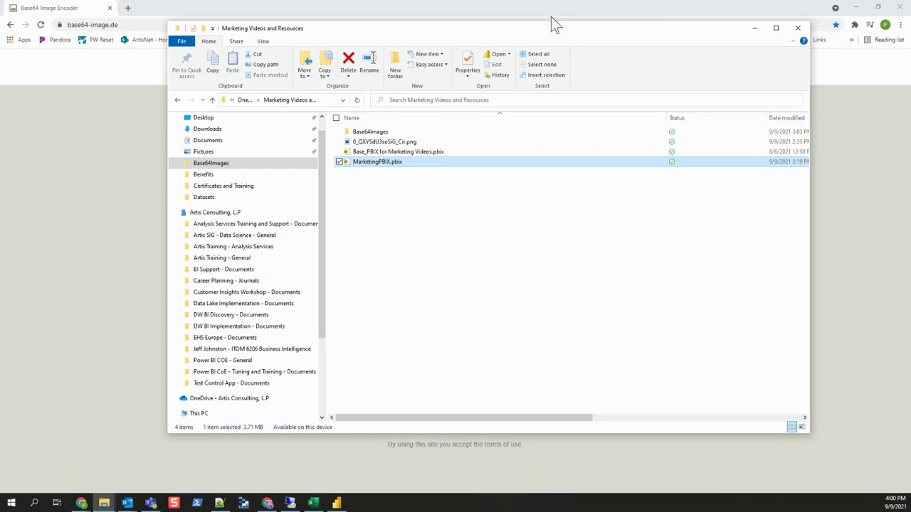
drag(551, 22, 596, 509)
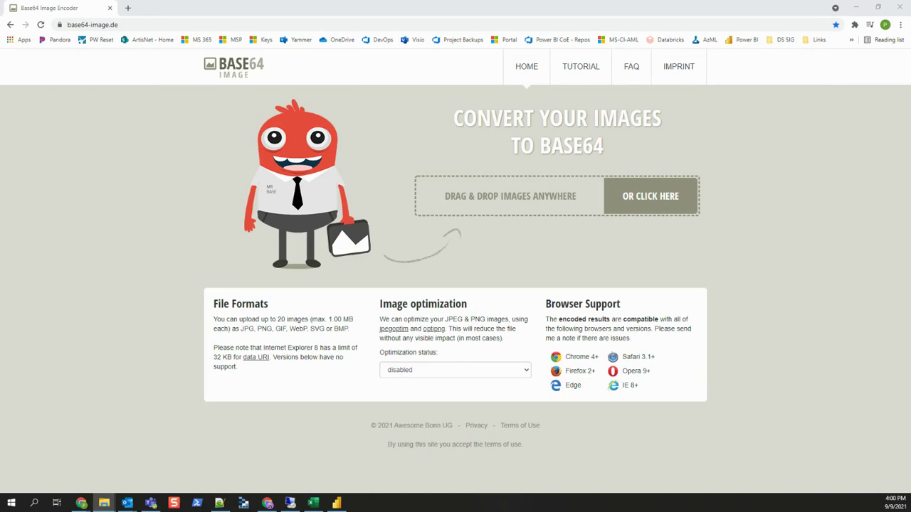
- Encode carters.png to Base64 and copy its image code
drag(910, 455, 507, 203)
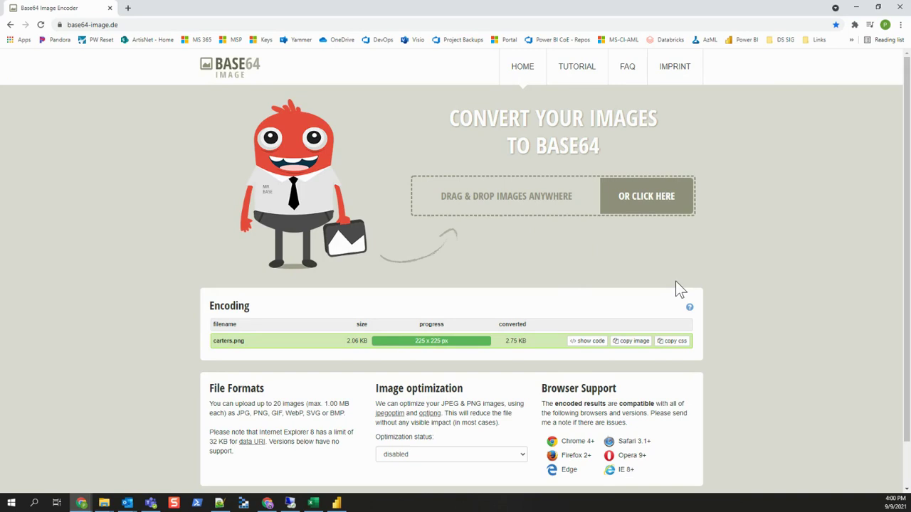
click(631, 345)
click(856, 8)
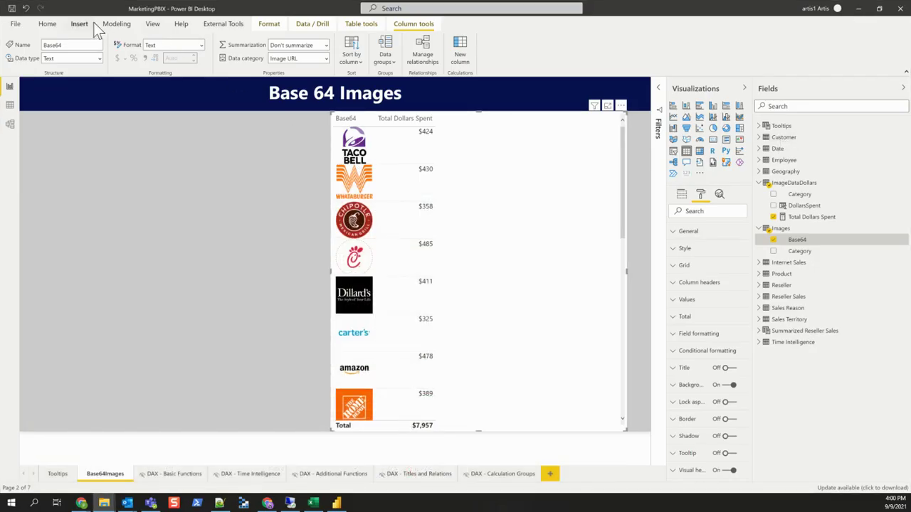
- Open the Power Query Editor and preview the ImageDataDollars and Images queries
click(50, 25)
click(257, 42)
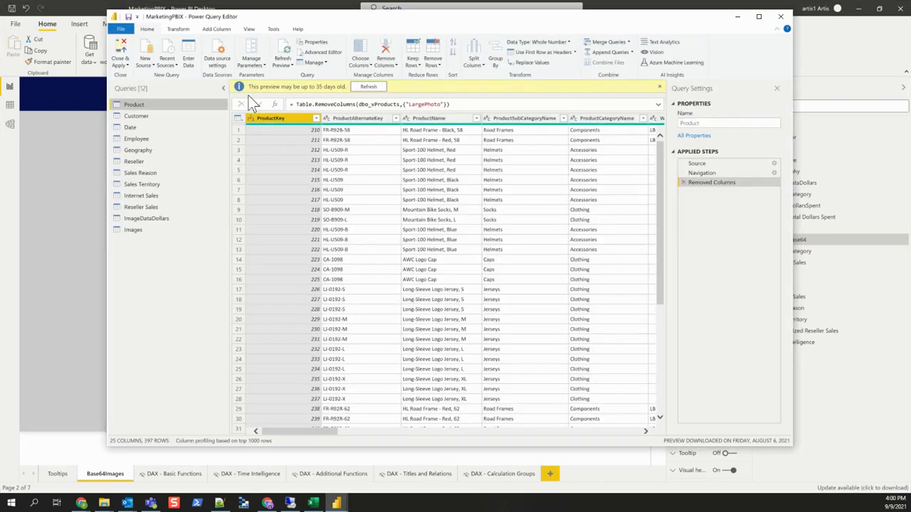
click(159, 218)
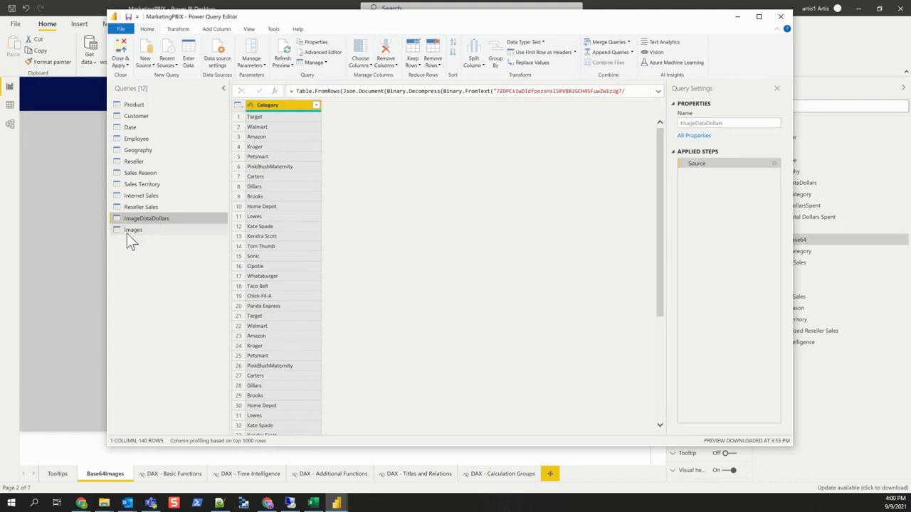
click(128, 232)
- Open and dismiss an empty Enter Data table, then open the Images query's source data
drag(378, 16, 364, 18)
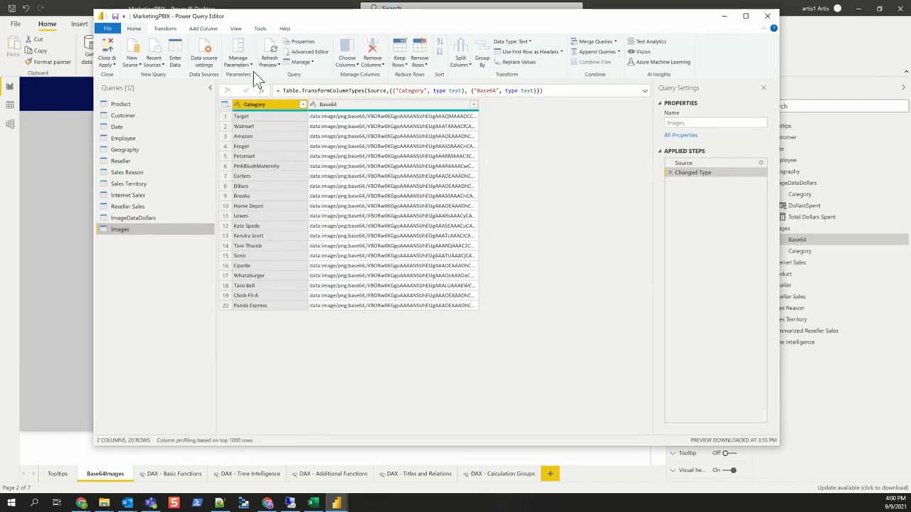
click(178, 60)
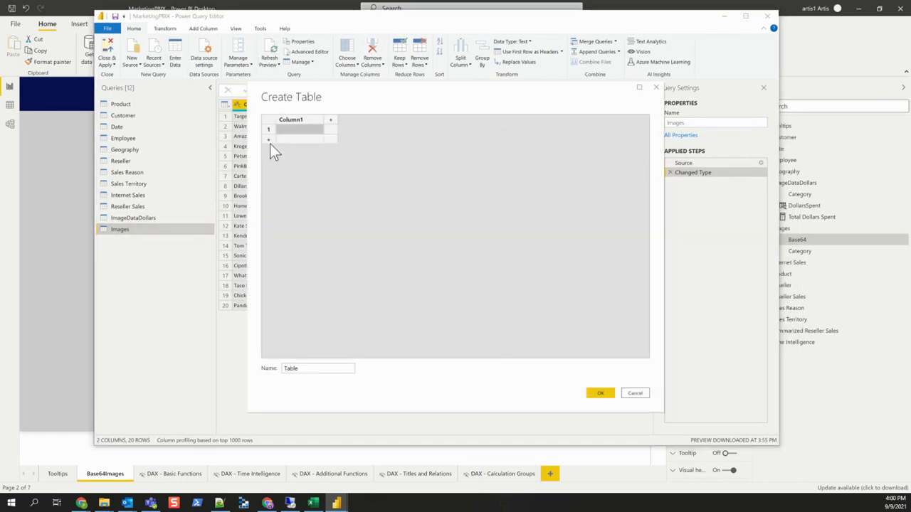
click(654, 88)
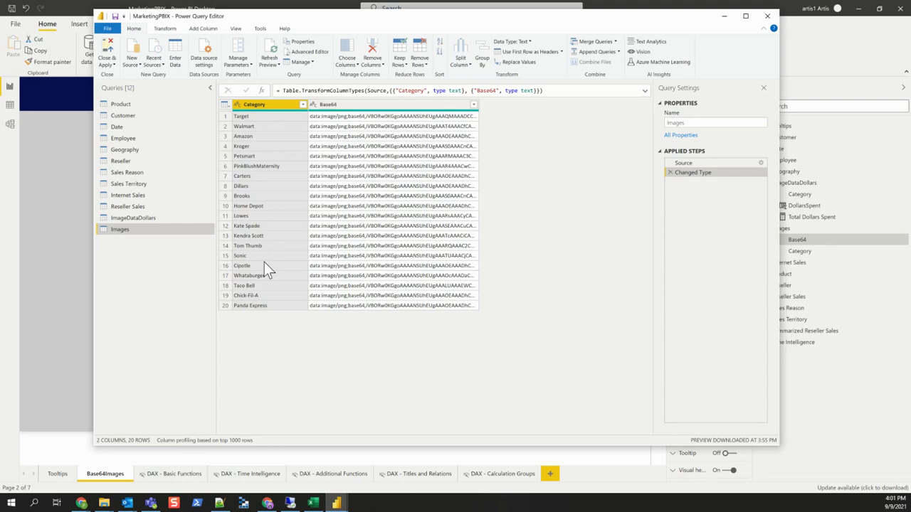
click(760, 162)
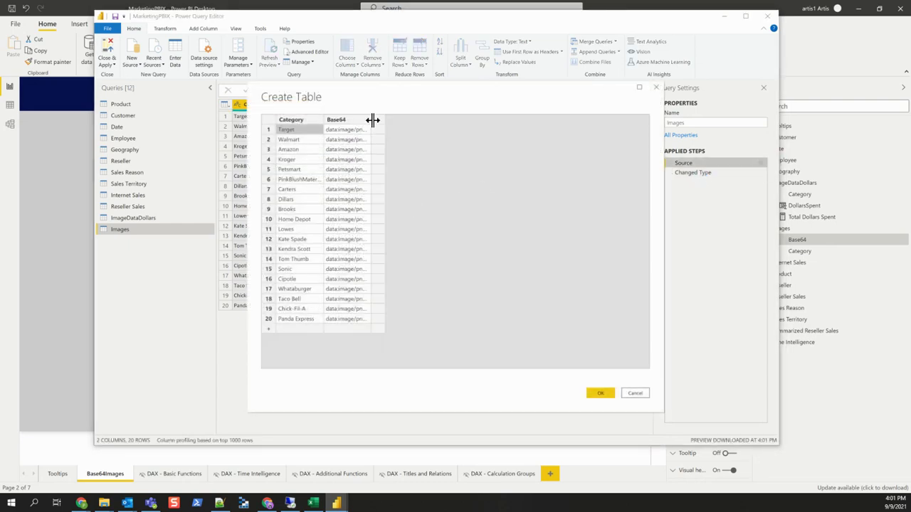
drag(372, 120, 550, 133)
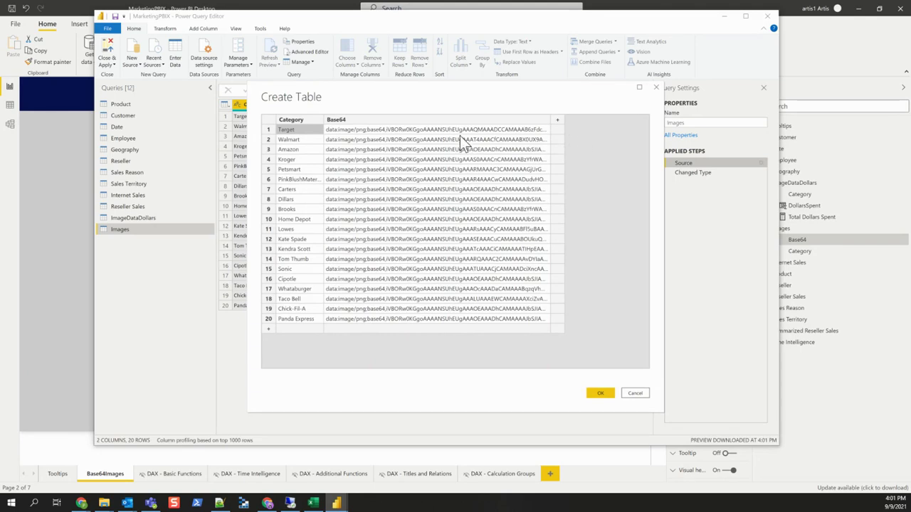
click(461, 131)
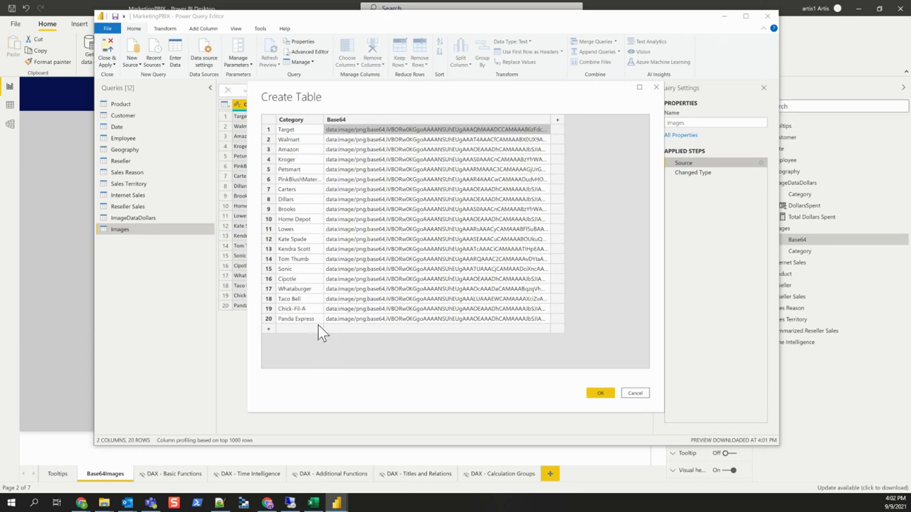
click(600, 394)
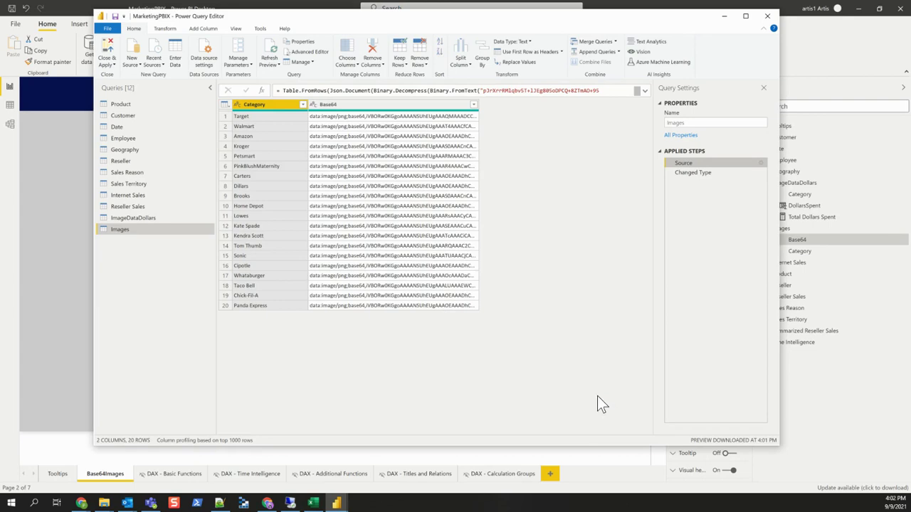
- Close Power Query, rearrange the Model view table cards, and show ImageDataDollars rows in Data view
click(767, 15)
click(10, 124)
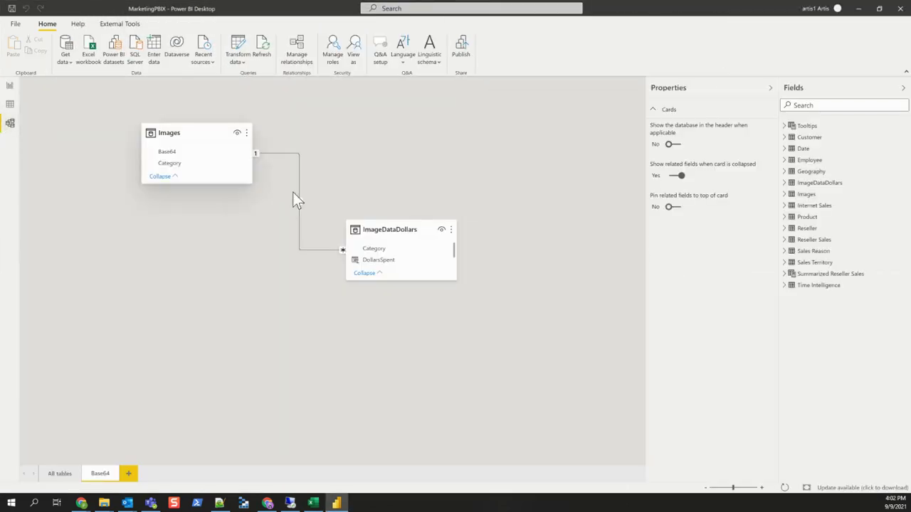
drag(381, 222, 402, 183)
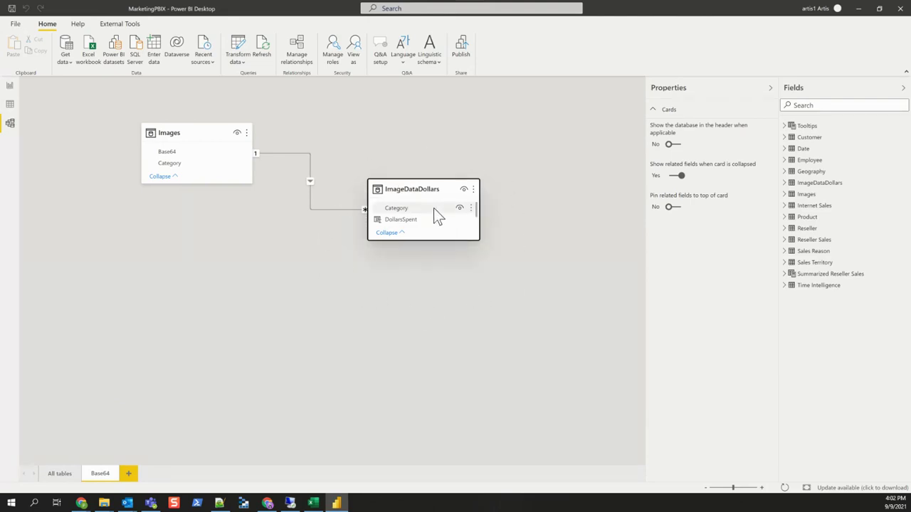
drag(199, 133, 177, 122)
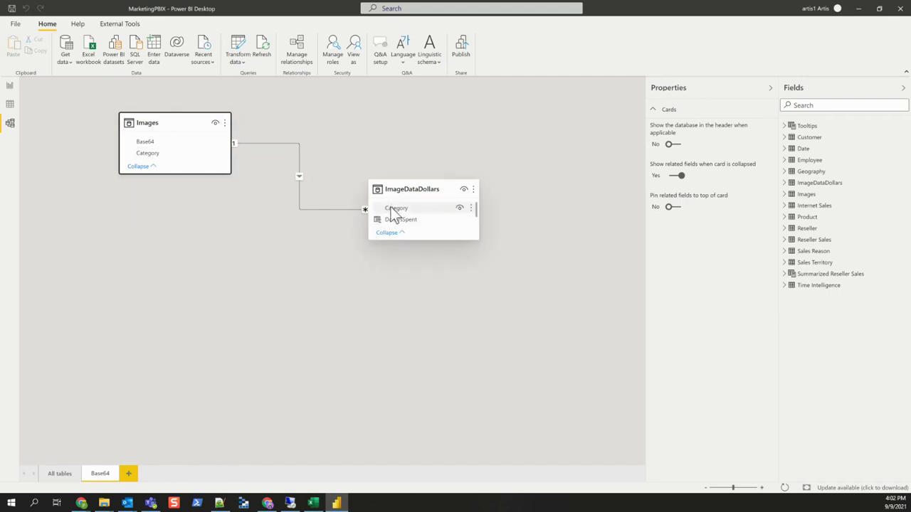
drag(393, 200, 396, 203)
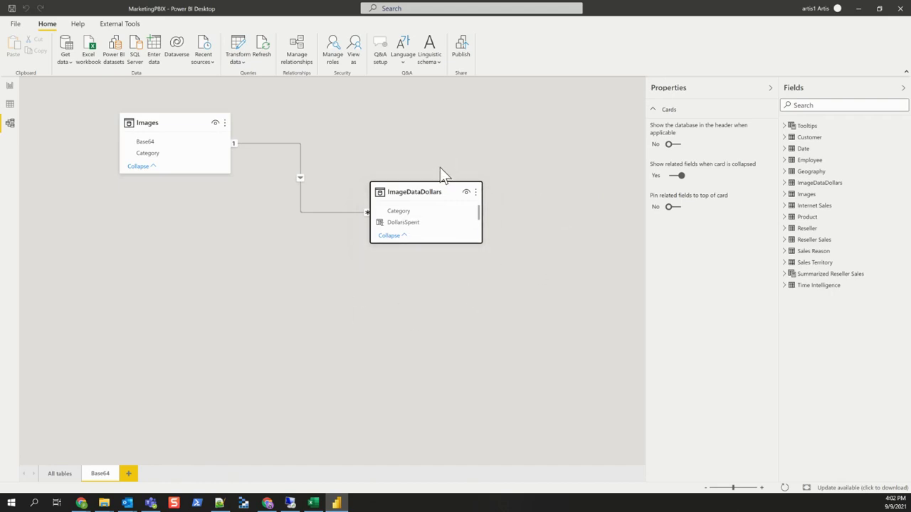
click(9, 108)
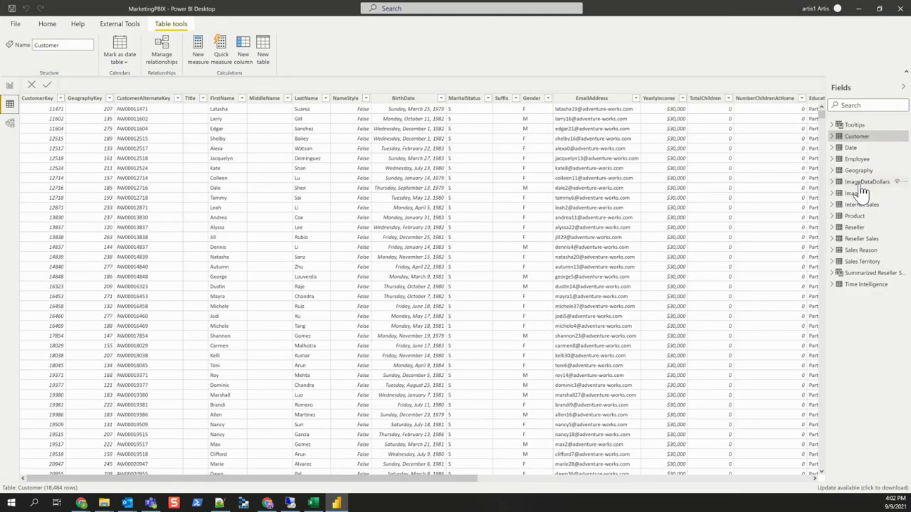
click(860, 183)
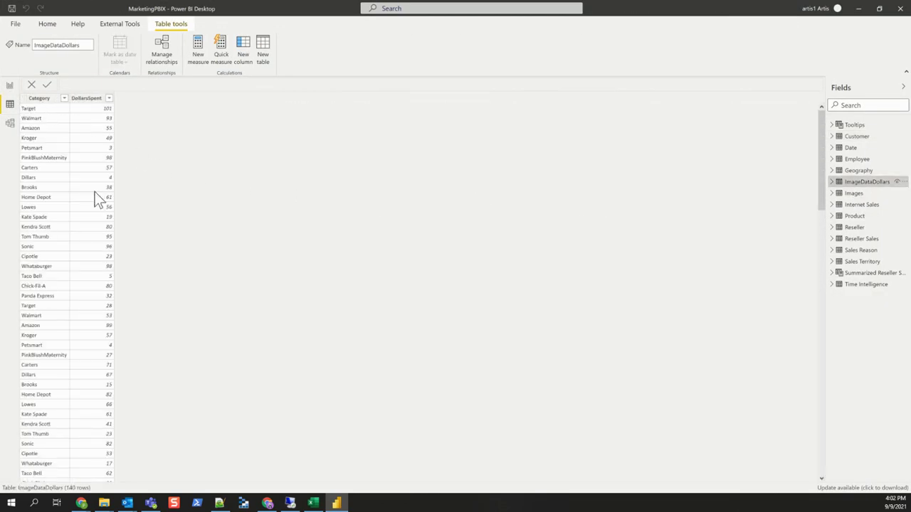
- Check the DollarsSpent RANDBETWEEN formula and its rows, then return to the Base64Images report page
click(100, 118)
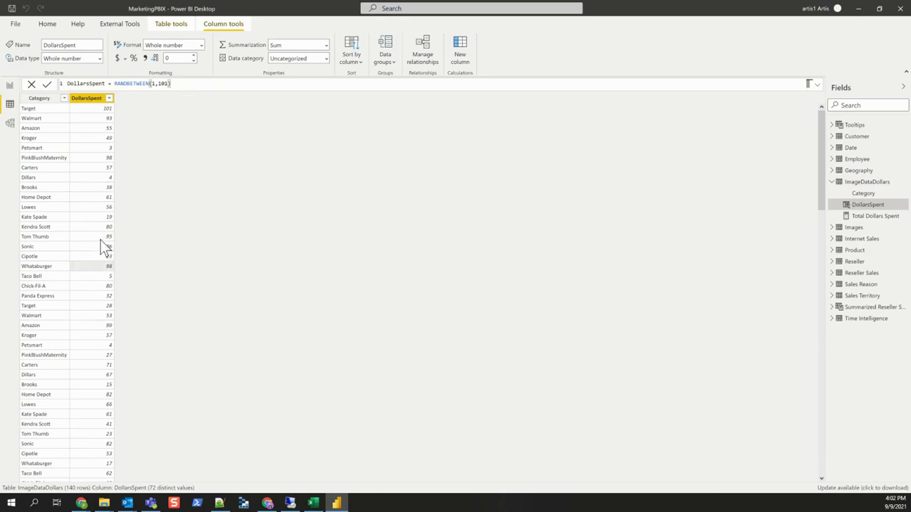
scroll(102, 263, down, 8)
scroll(67, 206, down, 18)
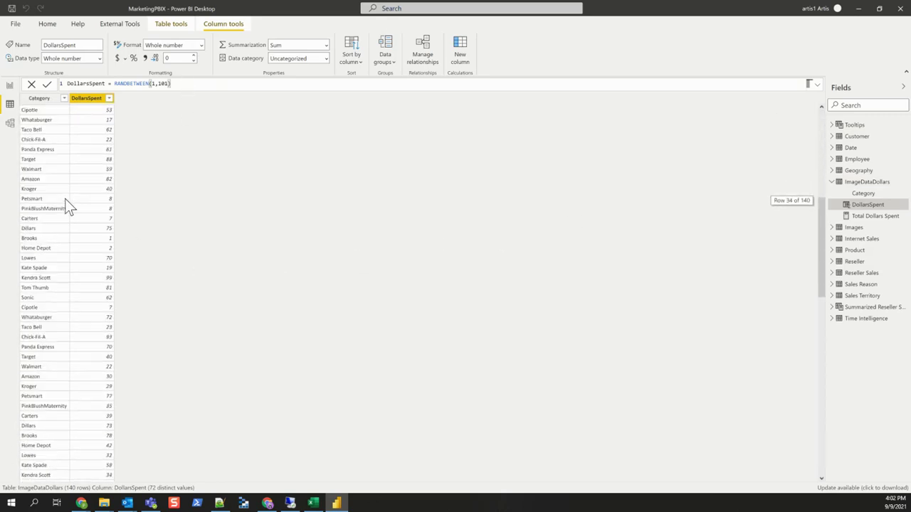
scroll(65, 198, up, 11)
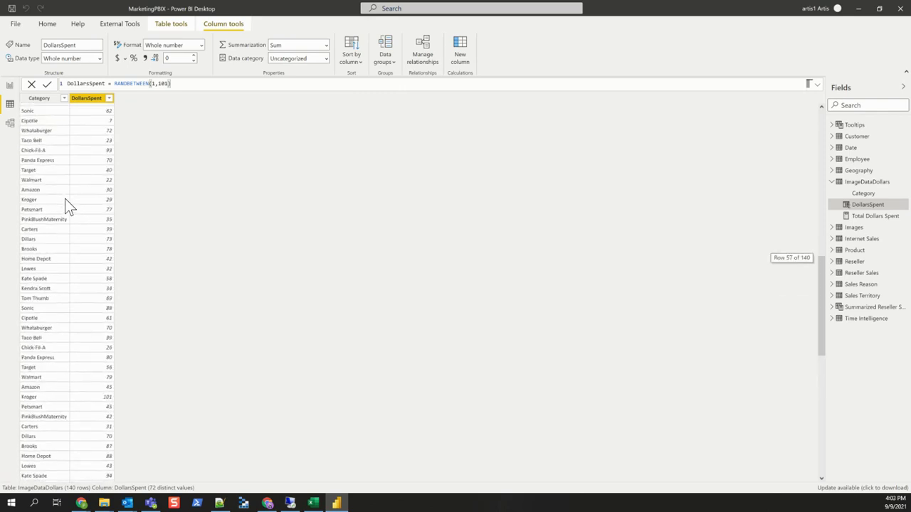
click(10, 86)
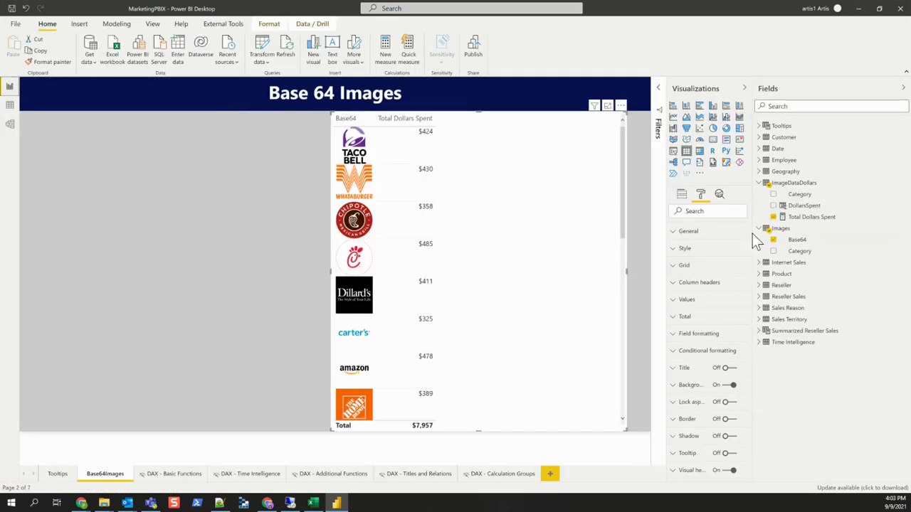
- Switch Base64's data category to Uncategorized to reveal raw text, then back to Image URL
click(800, 241)
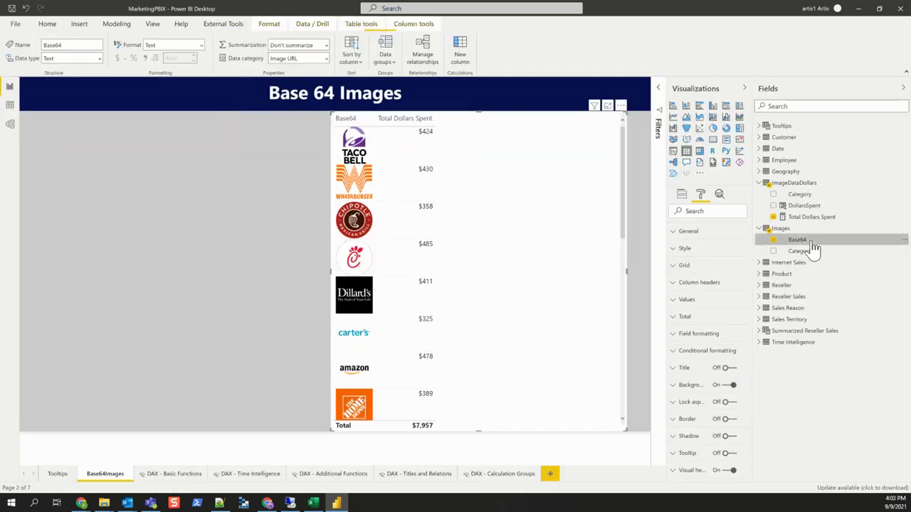
click(325, 57)
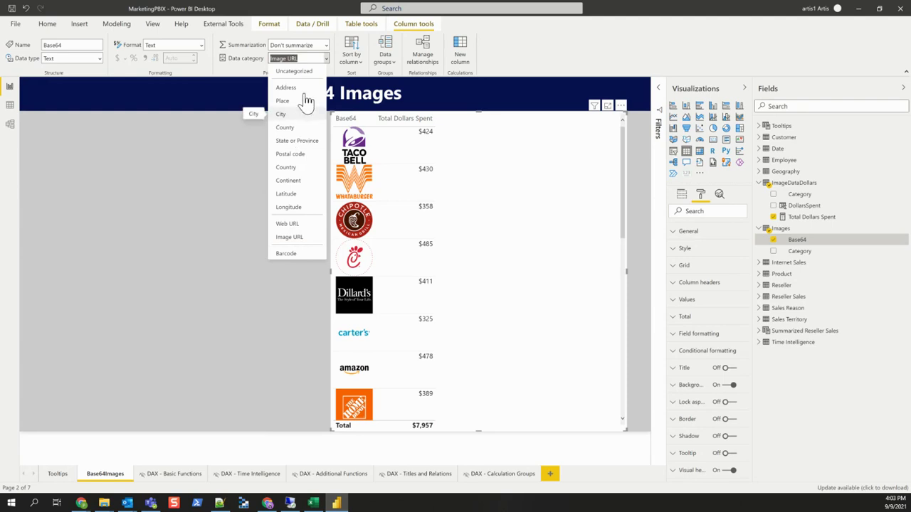
key(Escape)
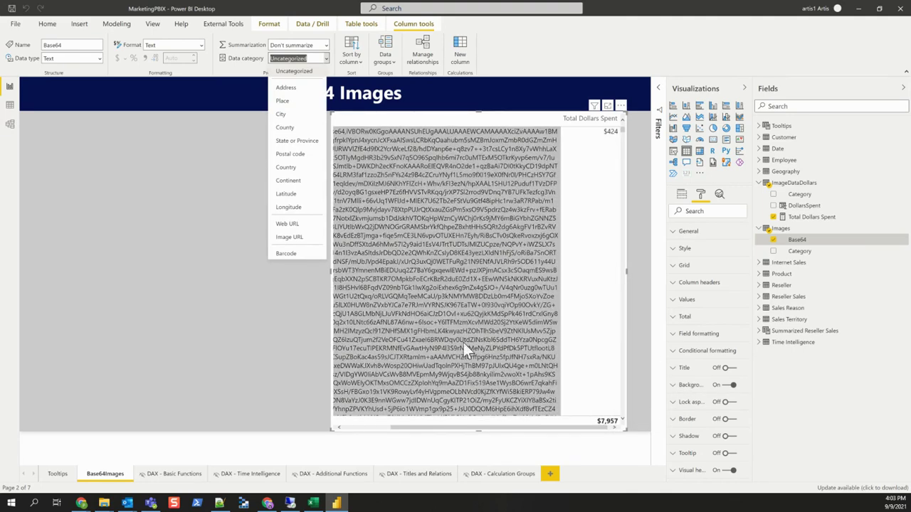
scroll(487, 309, down, 5)
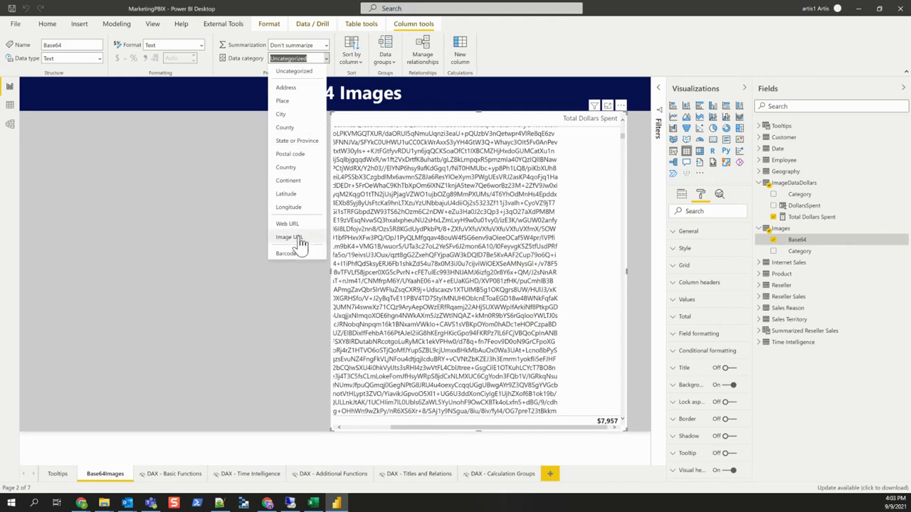
click(299, 238)
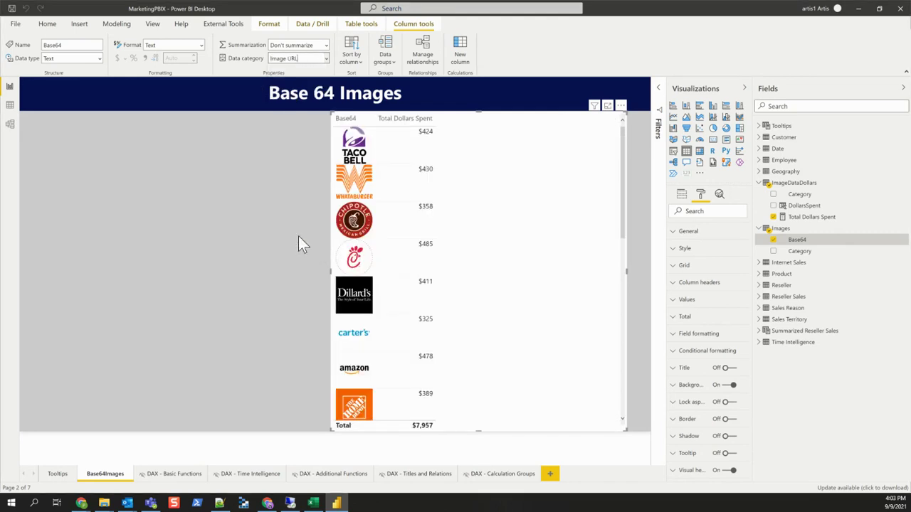
scroll(370, 217, down, 5)
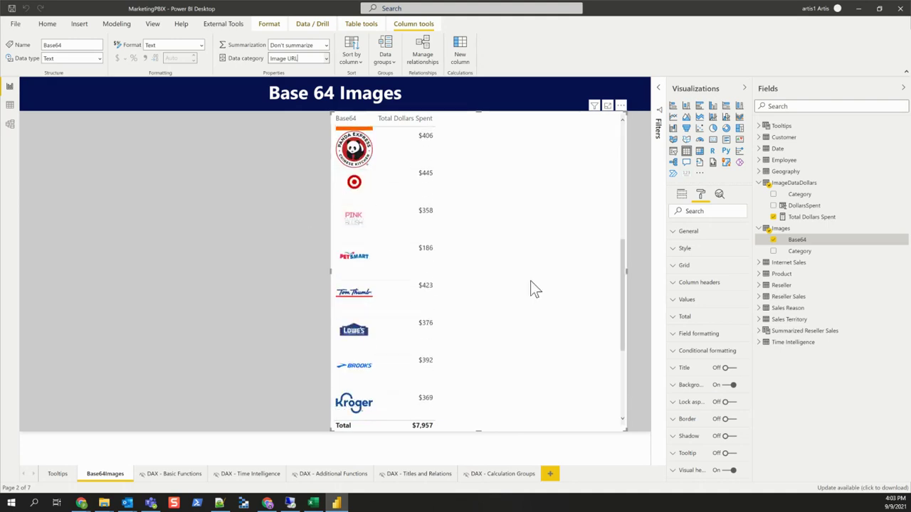
scroll(526, 289, down, 4)
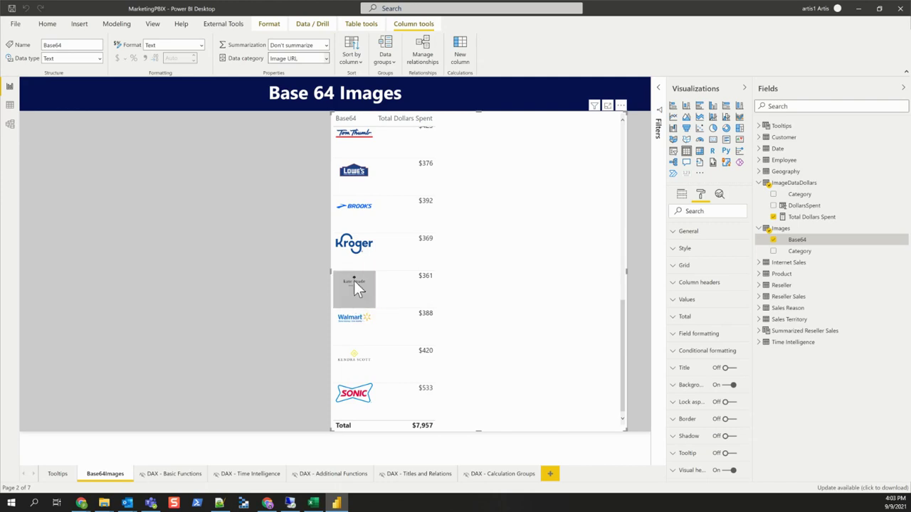
mouse_move(351, 301)
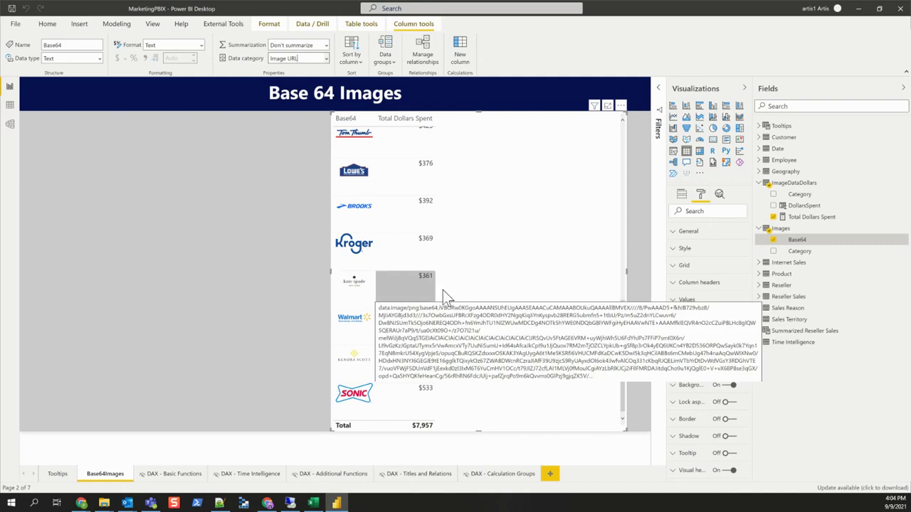
scroll(450, 288, up, 5)
scroll(450, 290, up, 1)
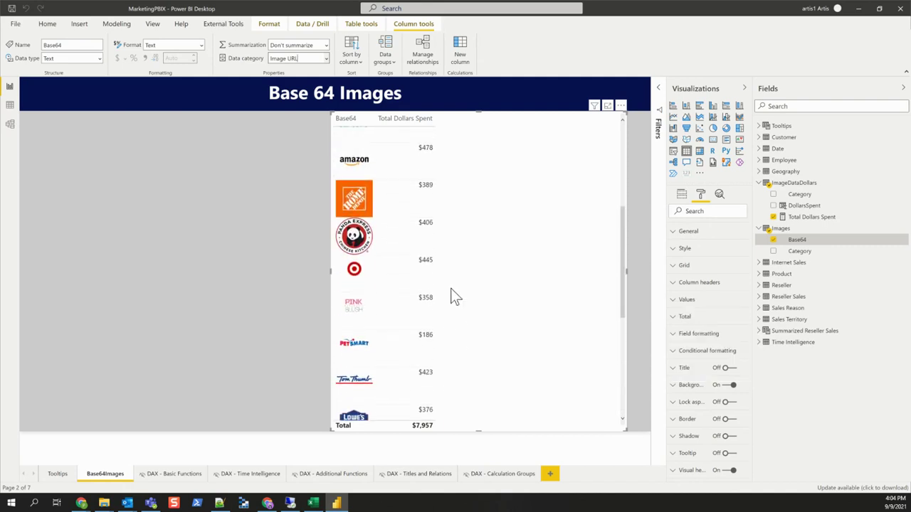
scroll(470, 287, up, 5)
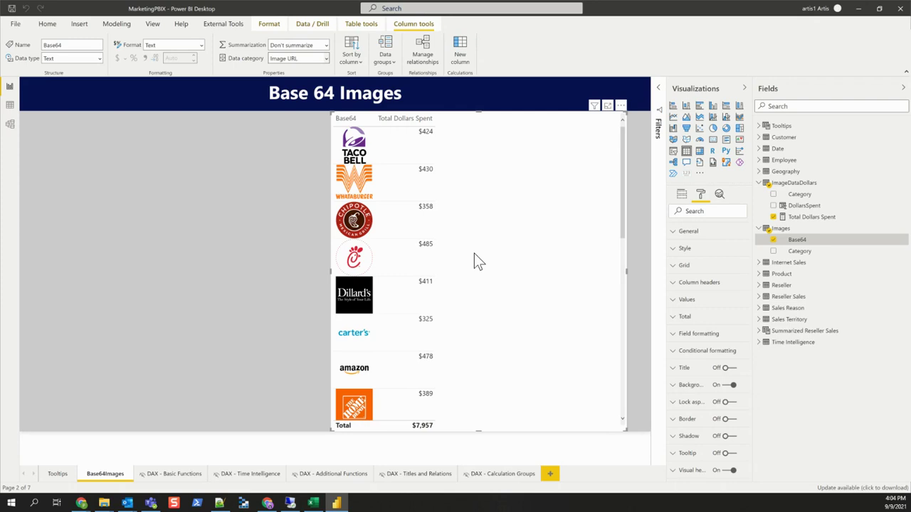
click(47, 24)
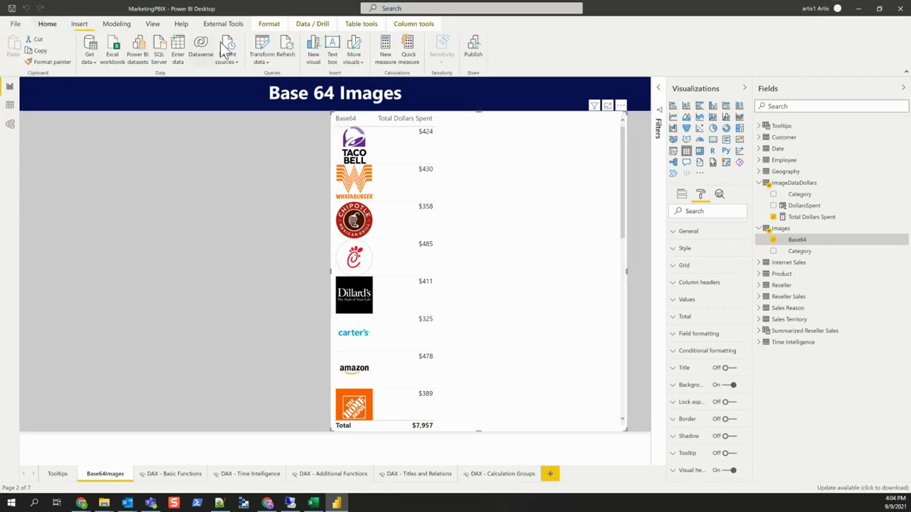
click(257, 47)
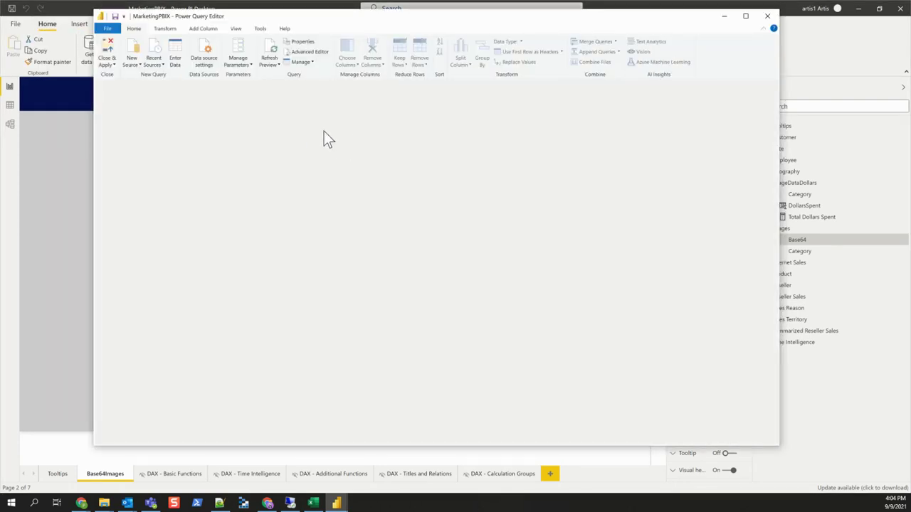
click(156, 208)
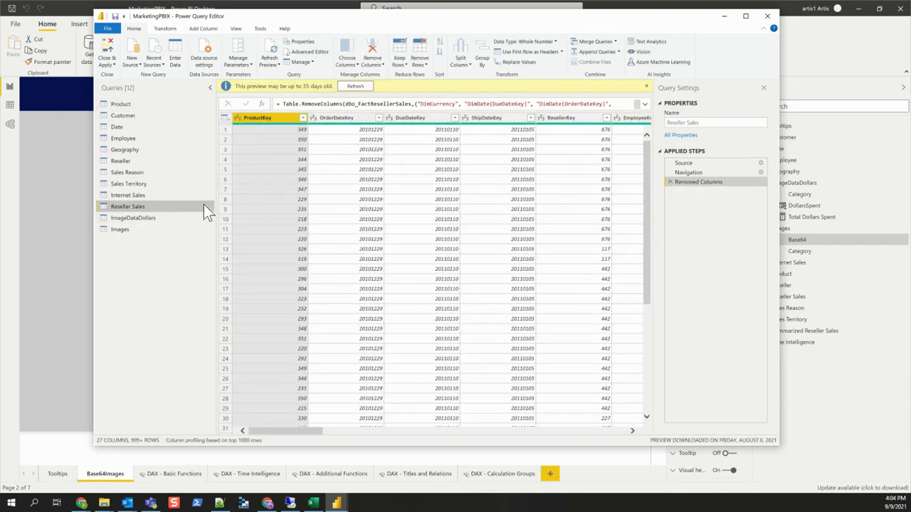
click(199, 218)
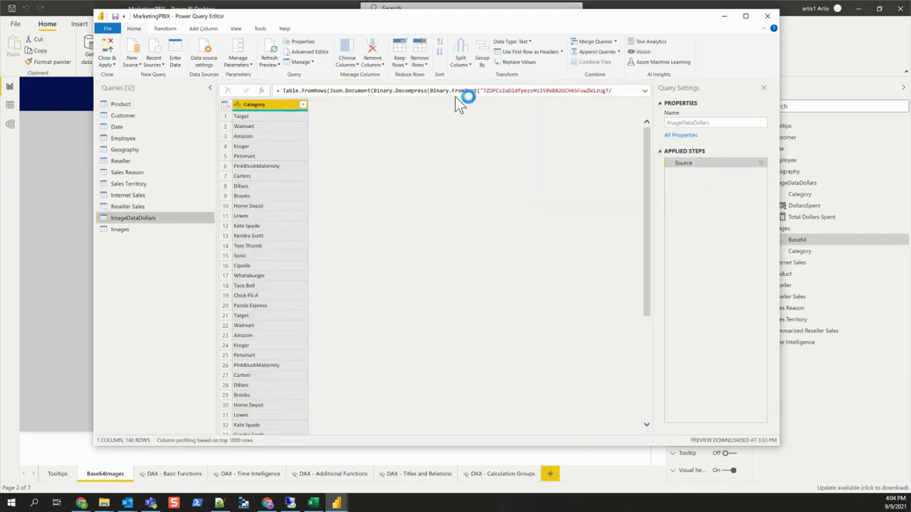
click(145, 230)
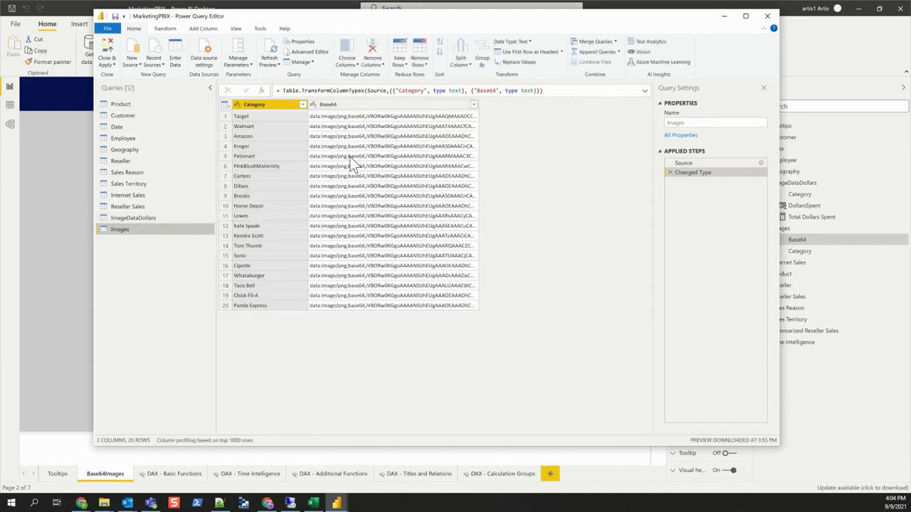
click(341, 118)
click(342, 126)
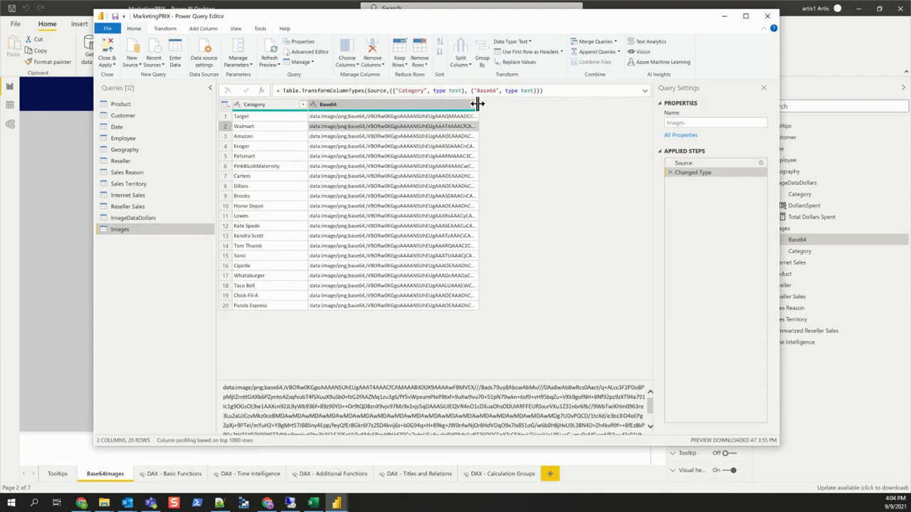
drag(477, 104, 573, 105)
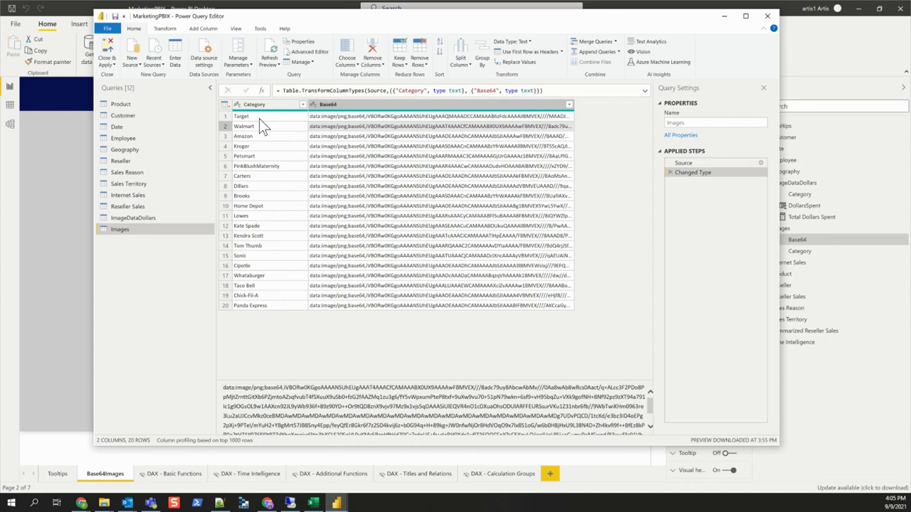
click(257, 167)
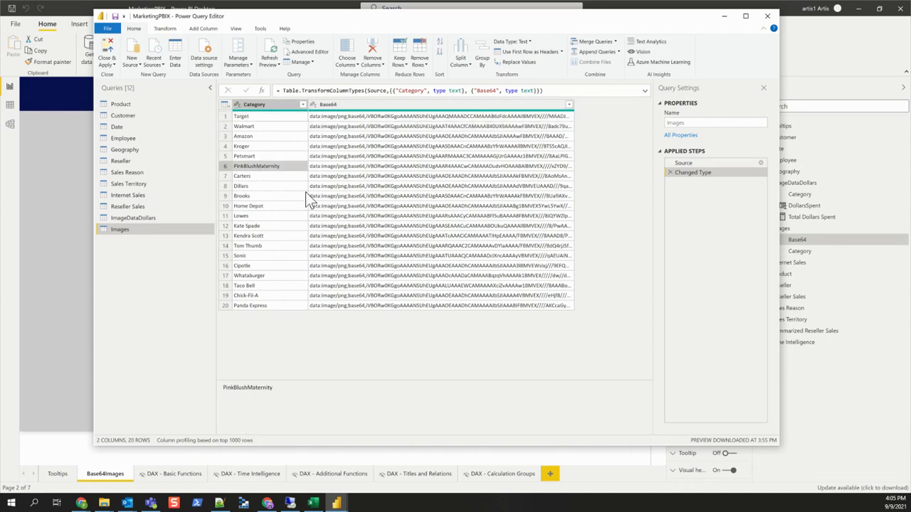
click(314, 187)
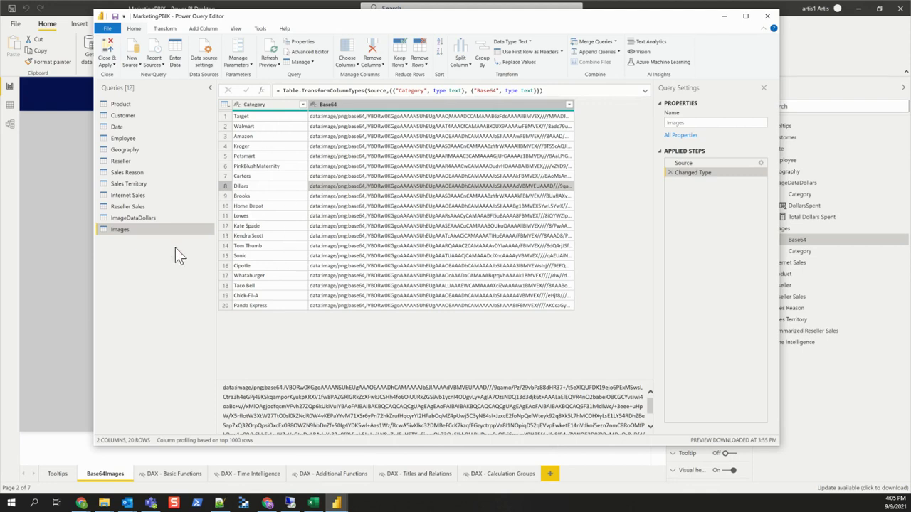
click(174, 218)
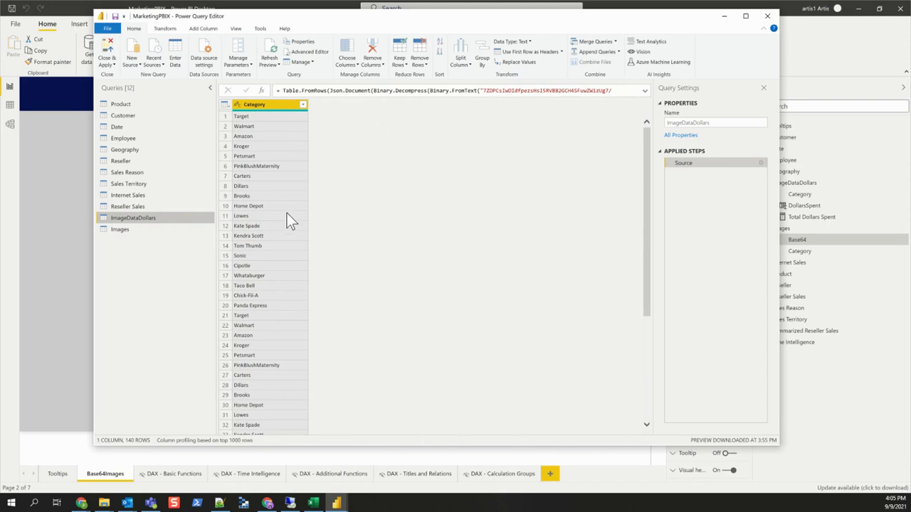
click(767, 15)
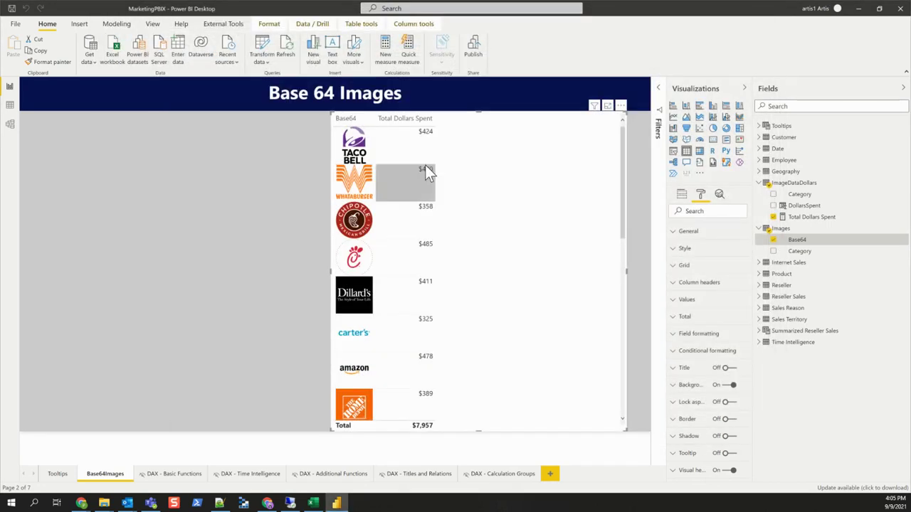
click(409, 149)
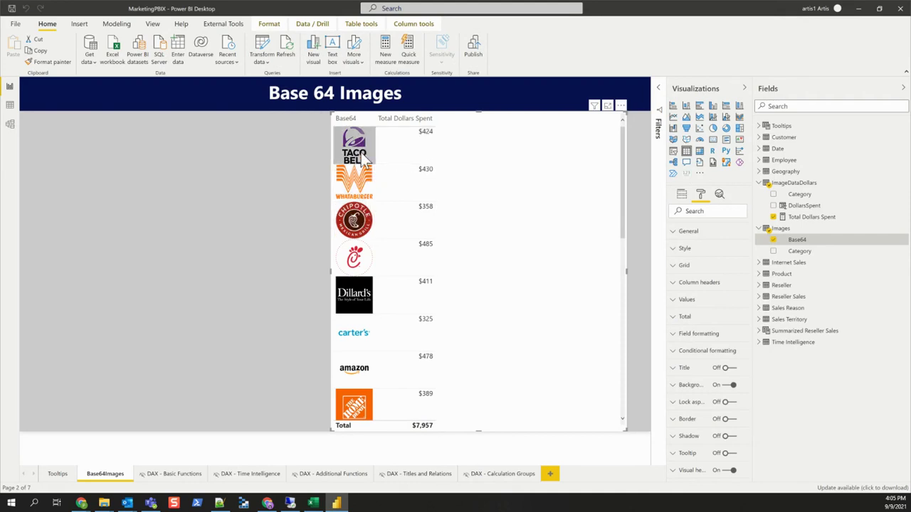
click(79, 23)
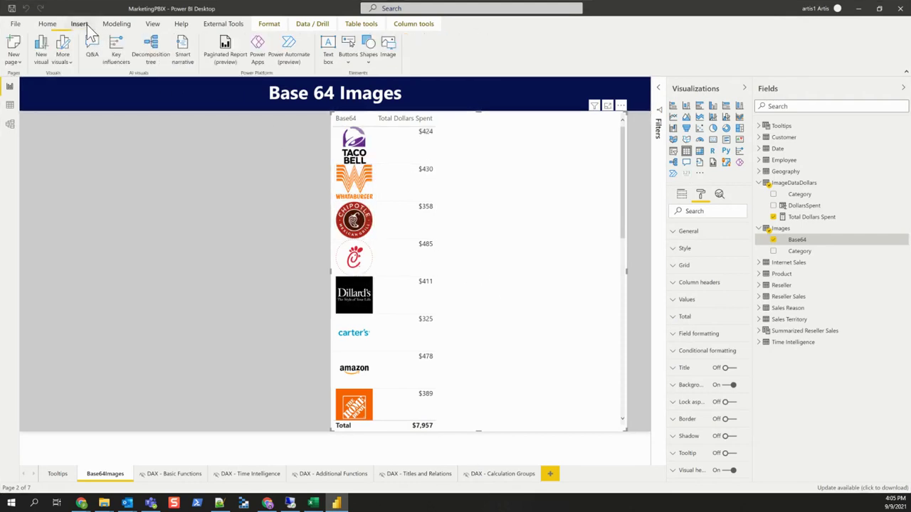